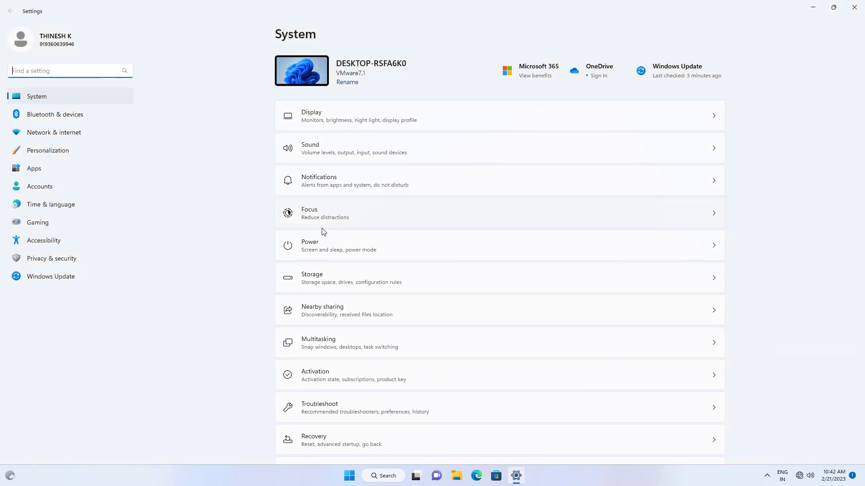
# - Run the Playing Audio troubleshooter from the system's other troubleshooters, then close it and Settings
pyautogui.click(48, 100)
pyautogui.click(327, 408)
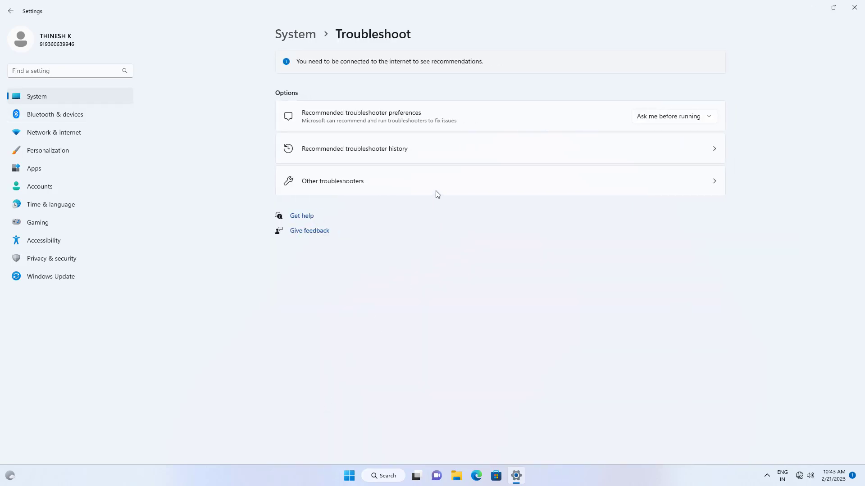
pyautogui.click(367, 184)
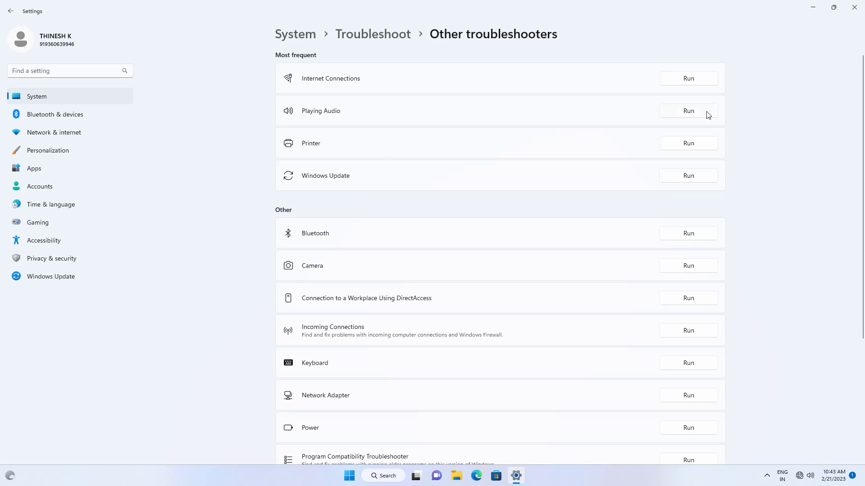
pyautogui.click(693, 111)
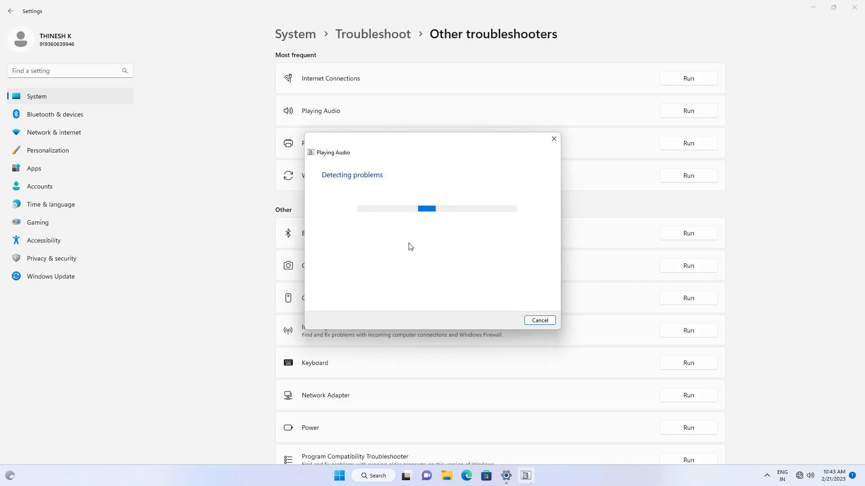
pyautogui.click(389, 253)
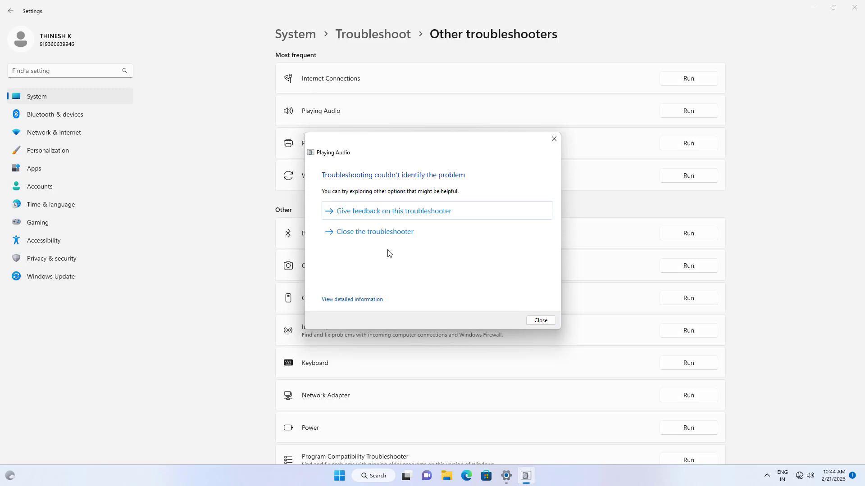
pyautogui.click(541, 321)
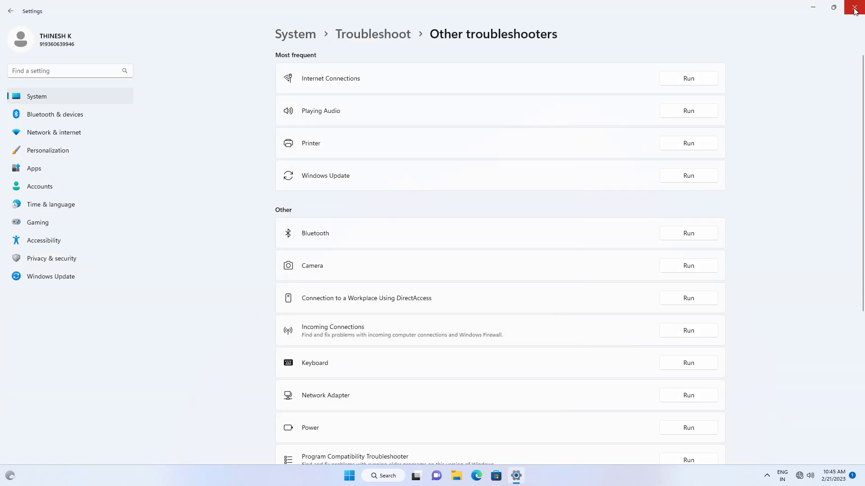
pyautogui.click(855, 8)
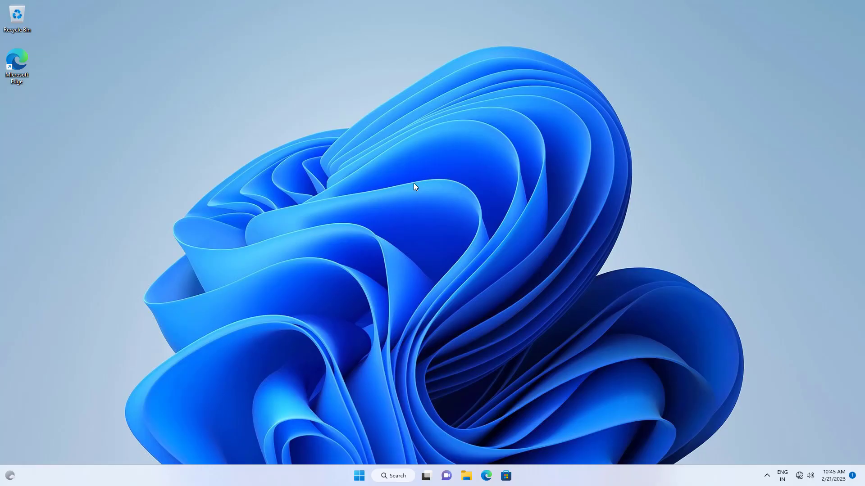
# - Open Device Manager and expand the Sound, video and game controllers category
pyautogui.rightClick(415, 187)
pyautogui.click(388, 478)
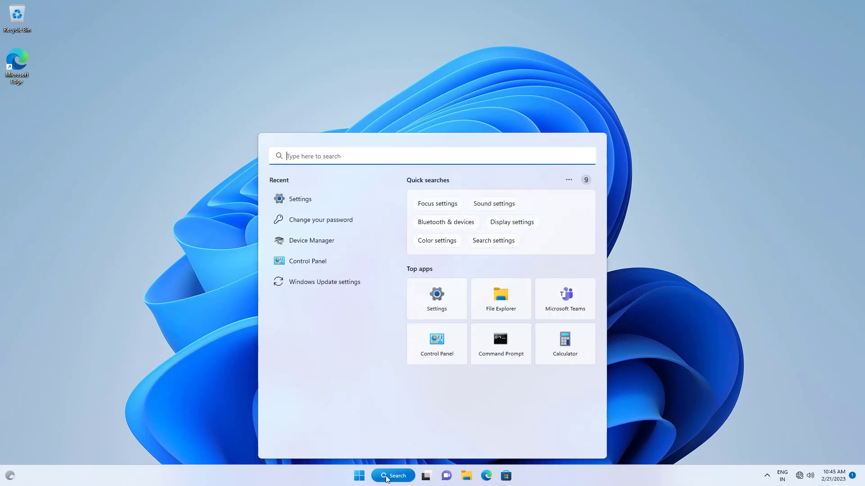
pyautogui.write('de')
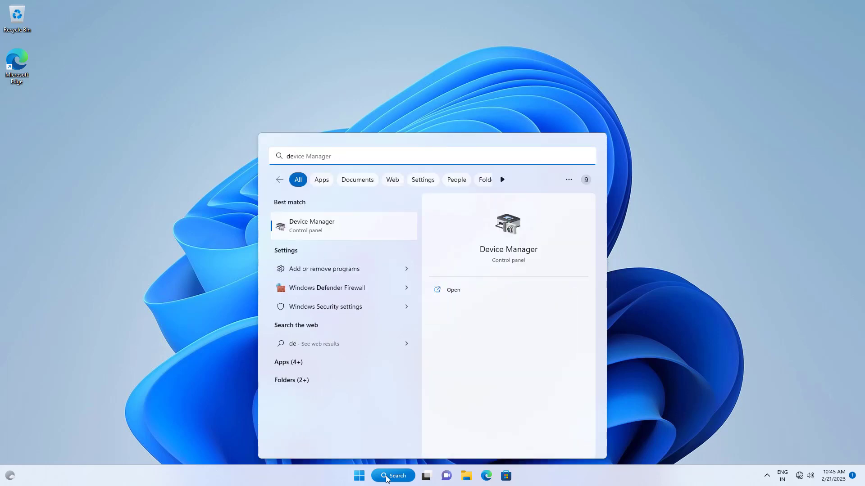
pyautogui.click(313, 221)
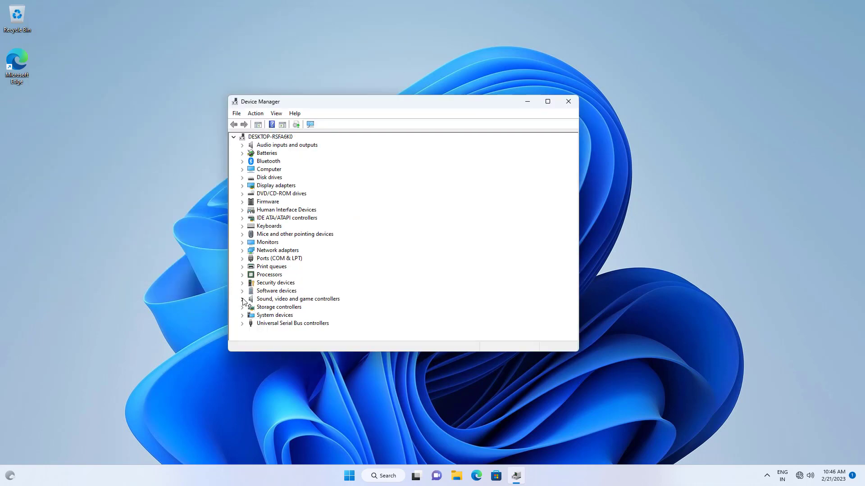
pyautogui.click(242, 300)
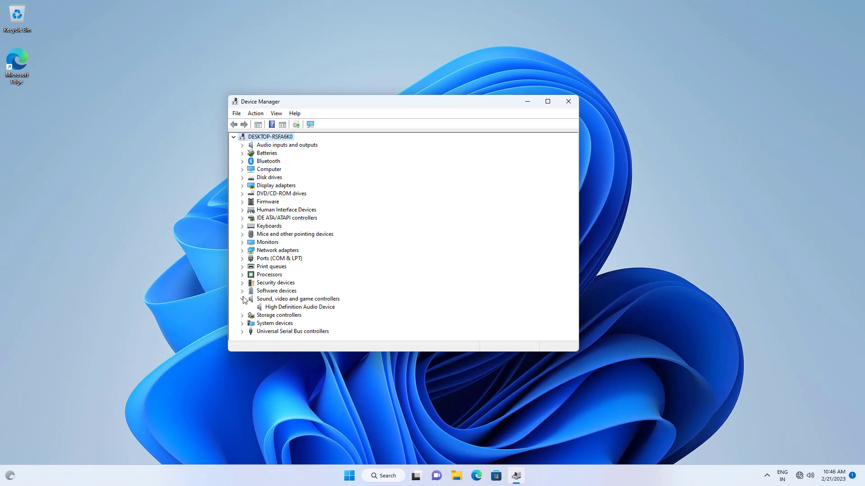
# - Search automatically for an updated High Definition Audio Device driver from its driver properties, continuing the search on Windows Update
pyautogui.click(281, 307)
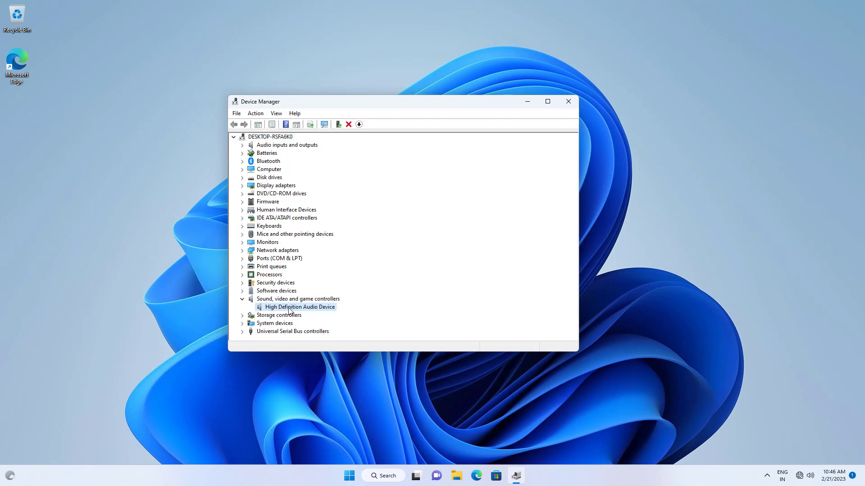
pyautogui.rightClick(288, 310)
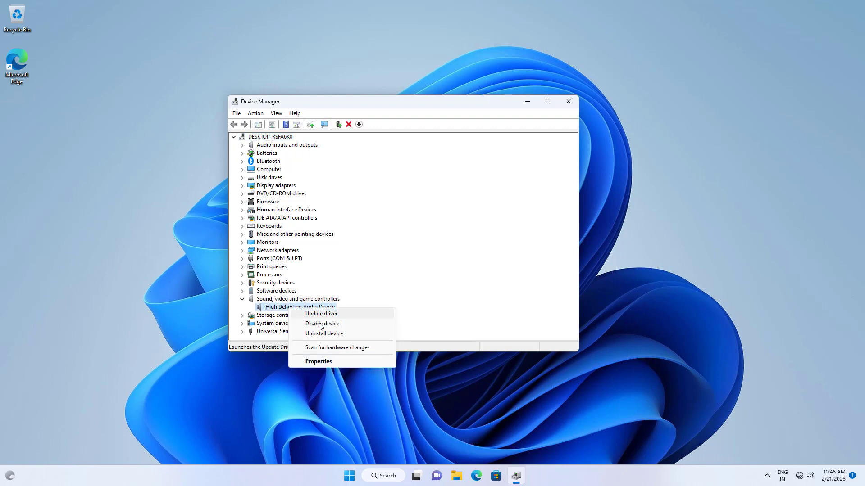
pyautogui.click(320, 362)
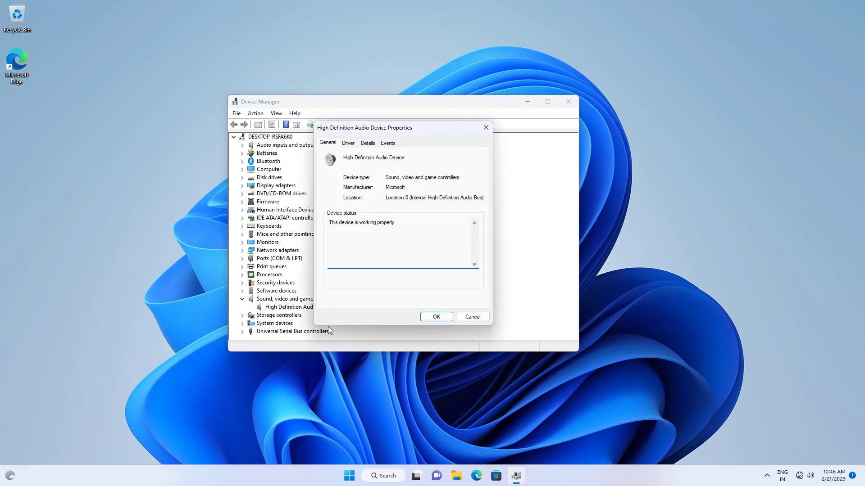
pyautogui.click(348, 143)
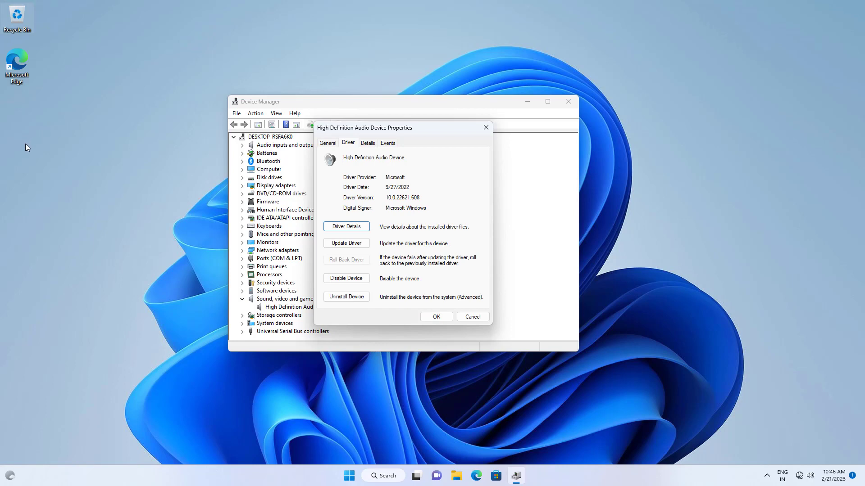
pyautogui.click(346, 243)
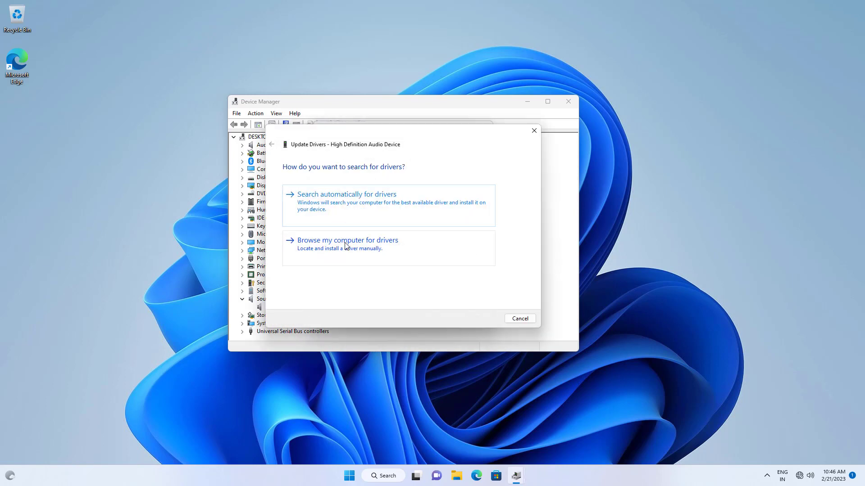
pyautogui.click(357, 202)
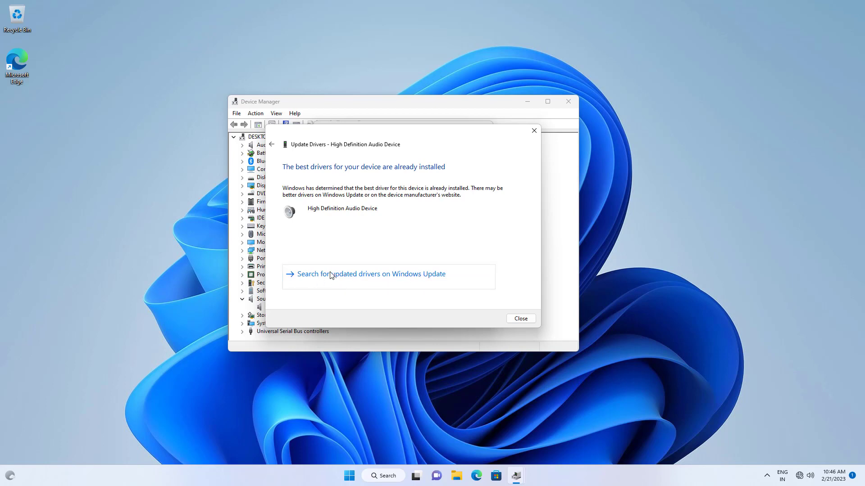
pyautogui.click(380, 275)
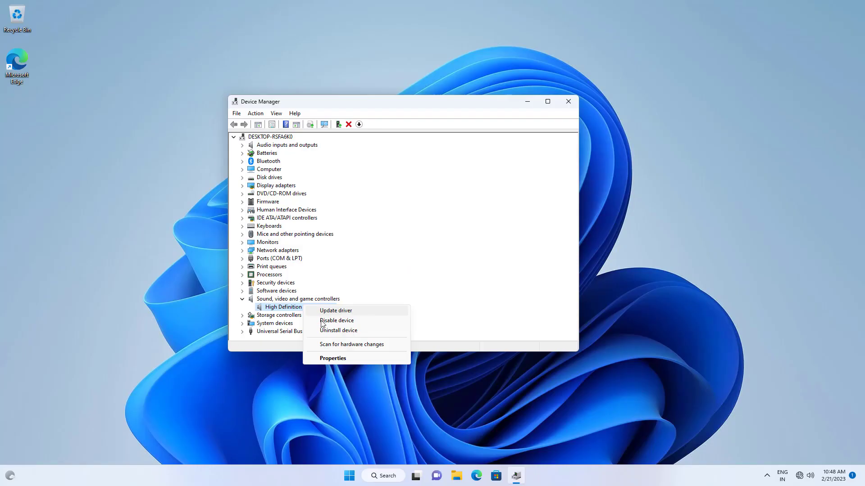
# - Manually install the High Definition Audio Device driver from the computer's list of available drivers, accepting the compatibility risk, and close Device Manager
pyautogui.click(339, 358)
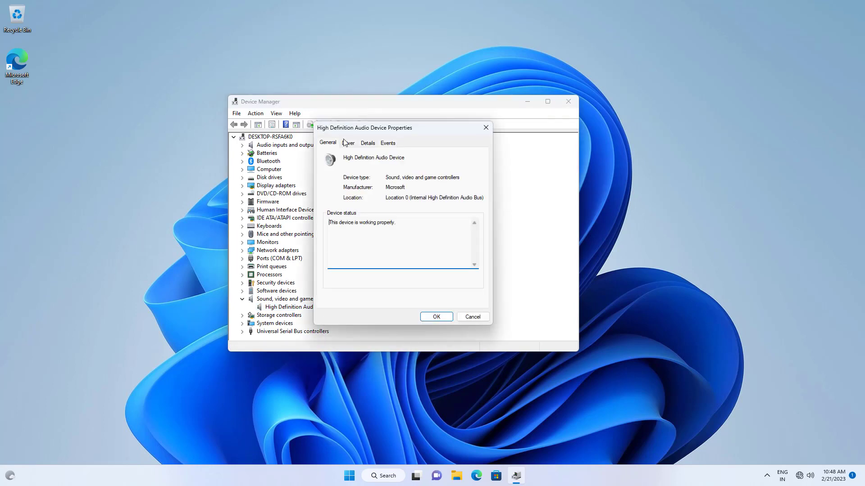
pyautogui.click(348, 143)
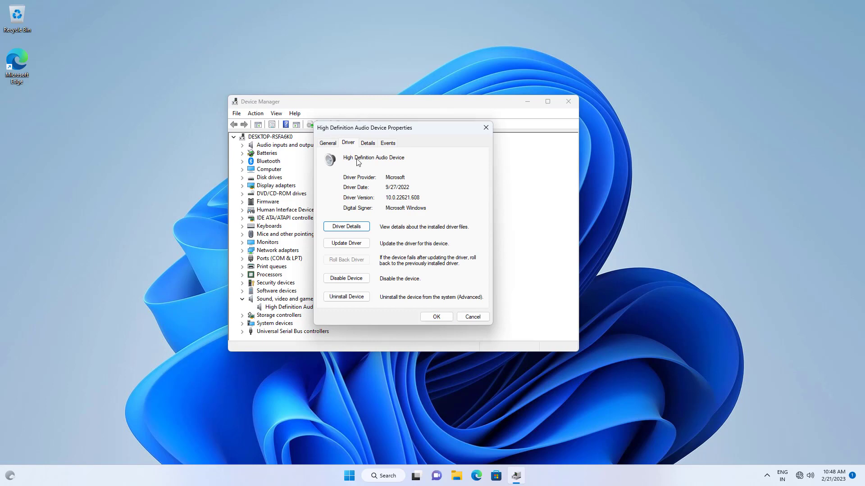
pyautogui.click(350, 244)
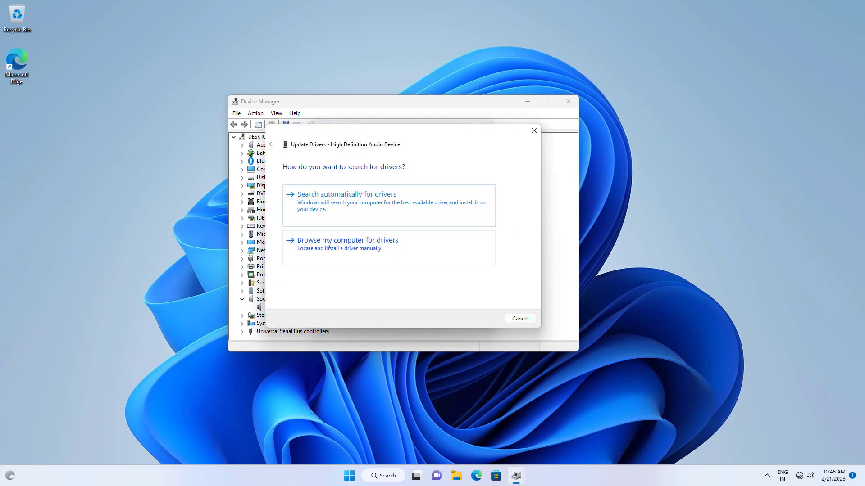
pyautogui.click(353, 245)
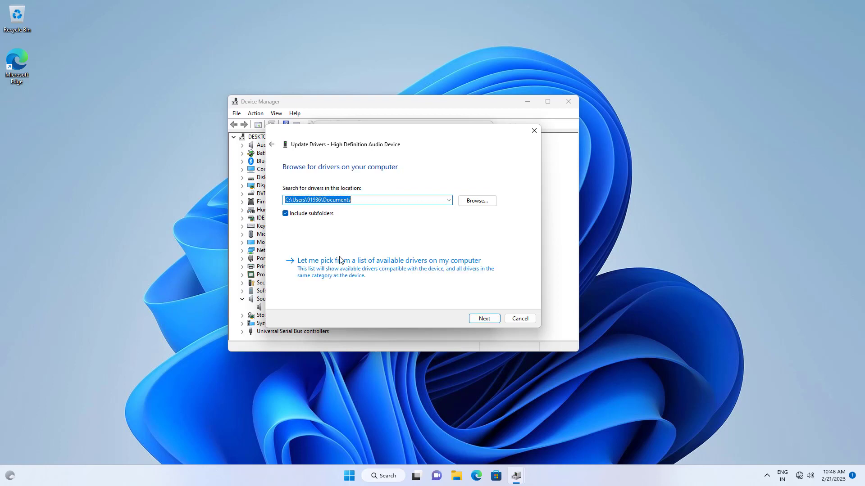
pyautogui.click(376, 271)
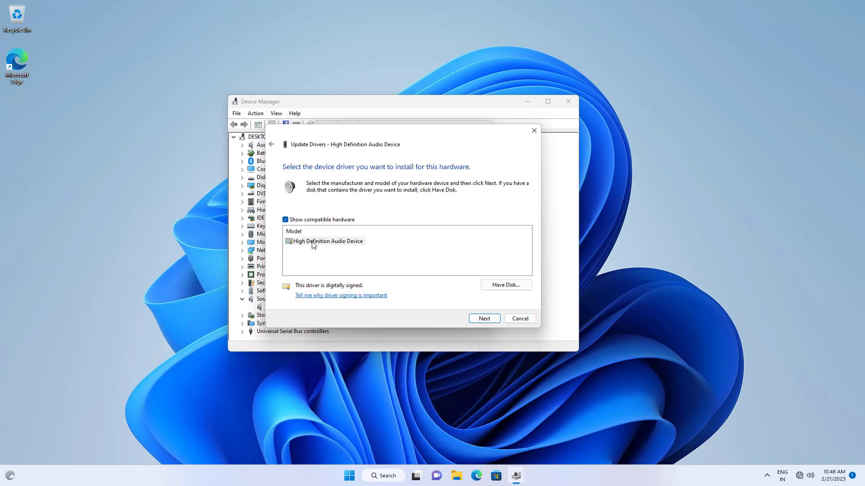
pyautogui.click(324, 244)
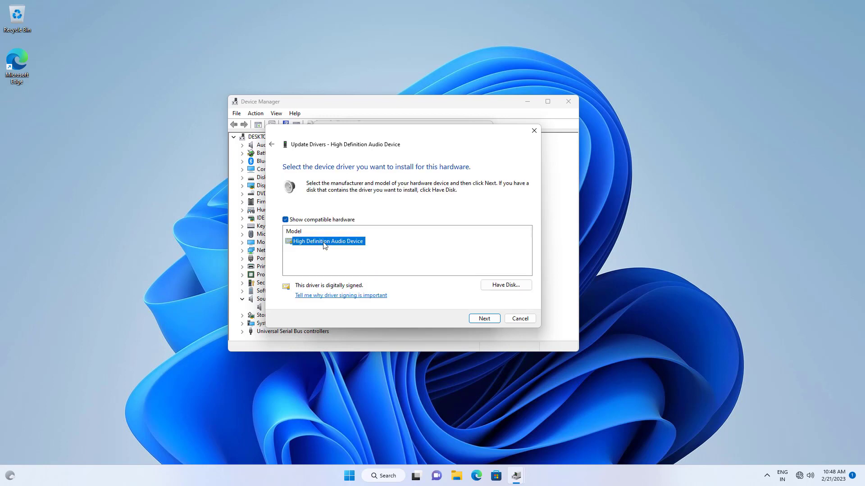
pyautogui.click(488, 317)
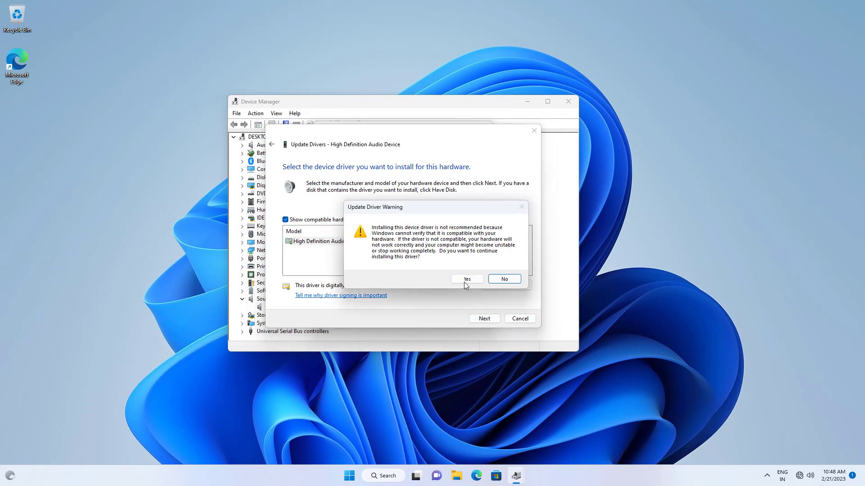
pyautogui.click(478, 280)
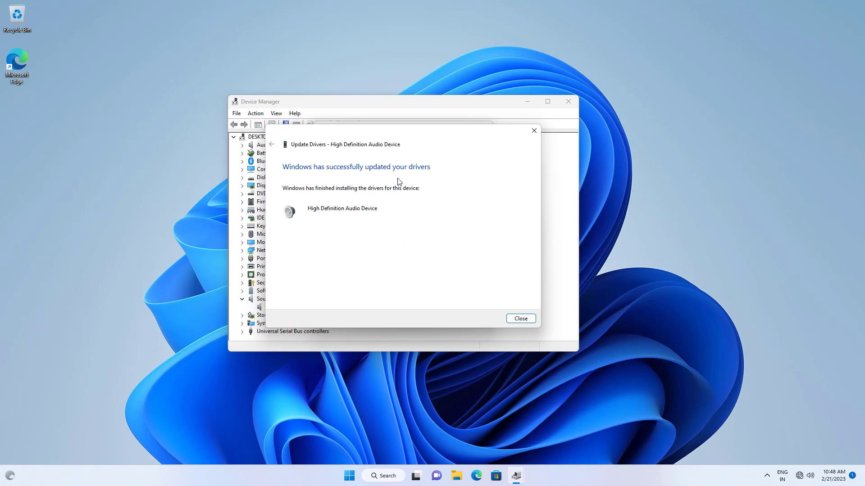
pyautogui.click(521, 319)
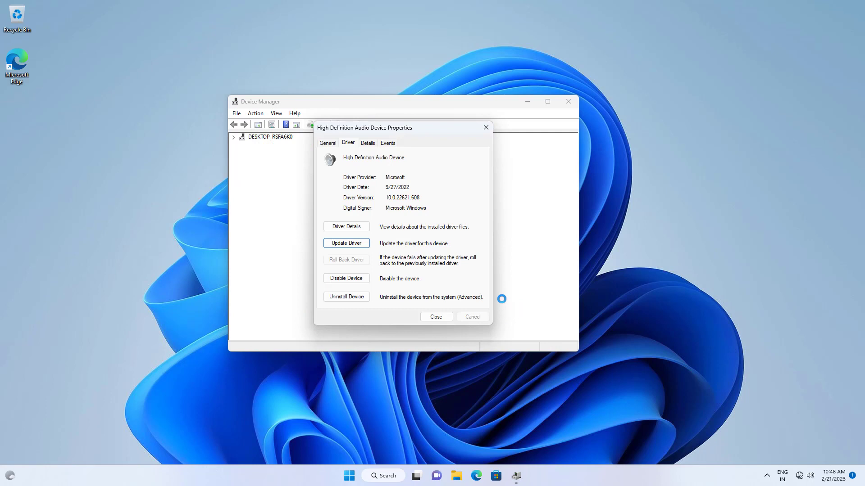
pyautogui.click(436, 317)
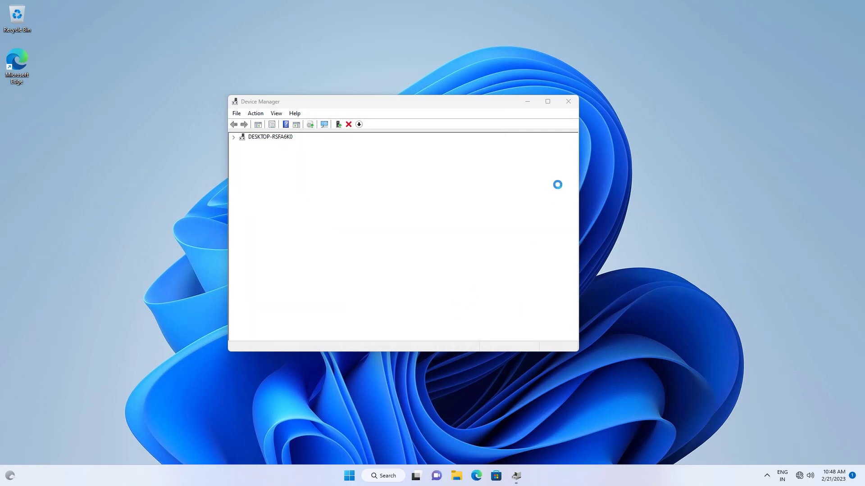
pyautogui.click(567, 102)
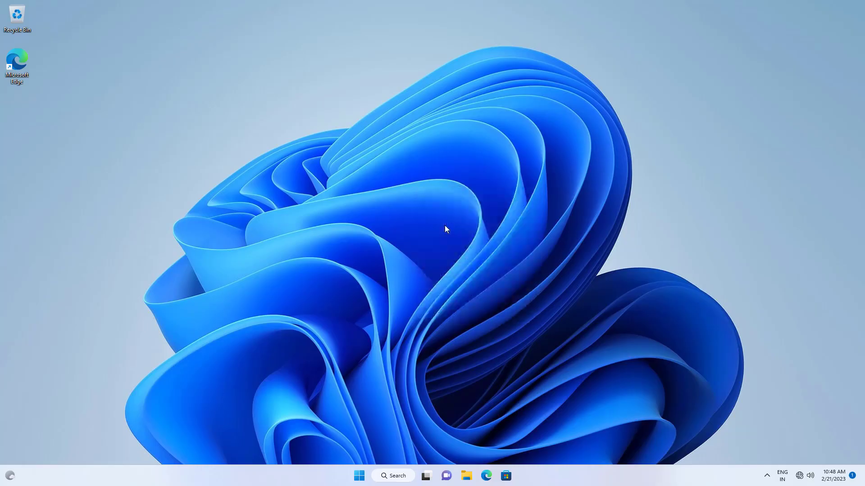
# - Open the Sound dialog from Control Panel's Hardware and Sound category and move it over the Control Panel window
pyautogui.click(392, 477)
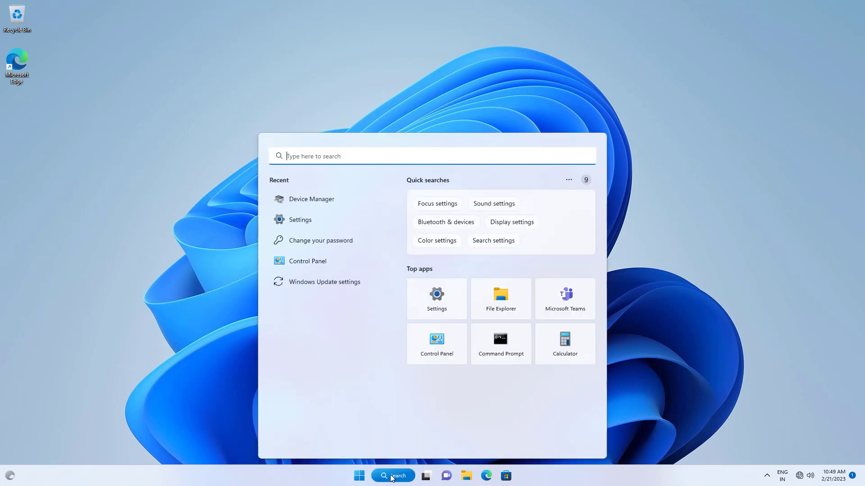
pyautogui.write('co')
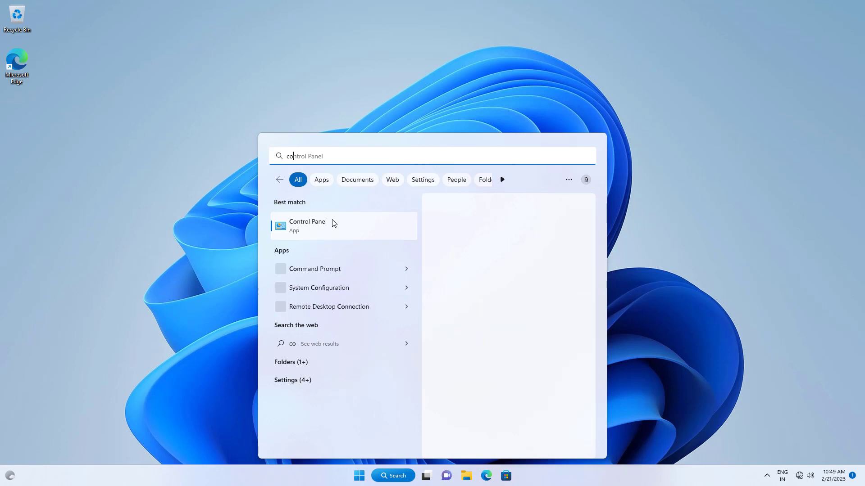
pyautogui.write('n')
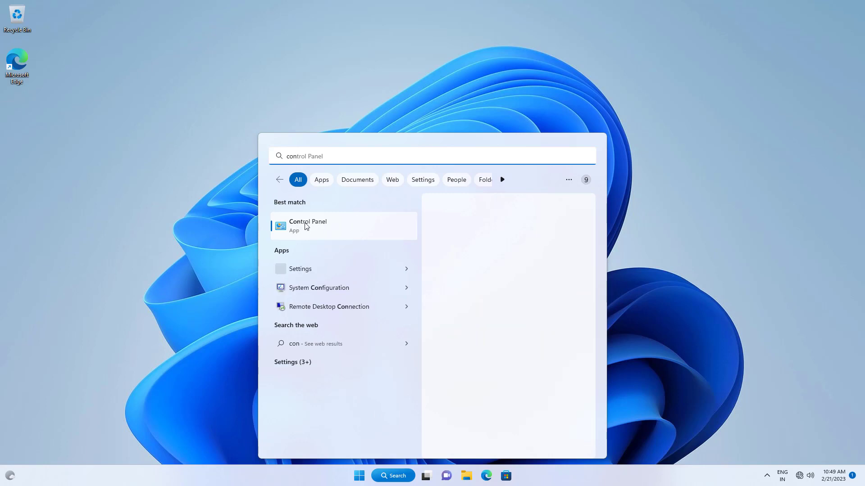
pyautogui.click(306, 225)
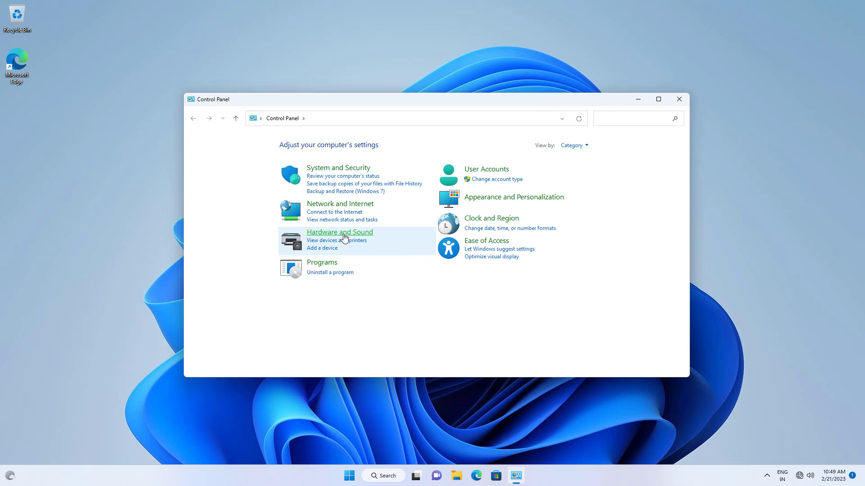
pyautogui.click(344, 233)
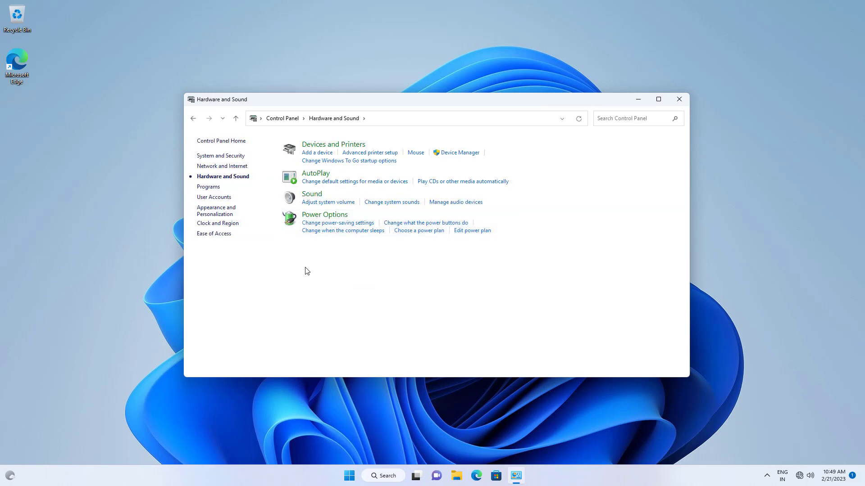
pyautogui.click(310, 195)
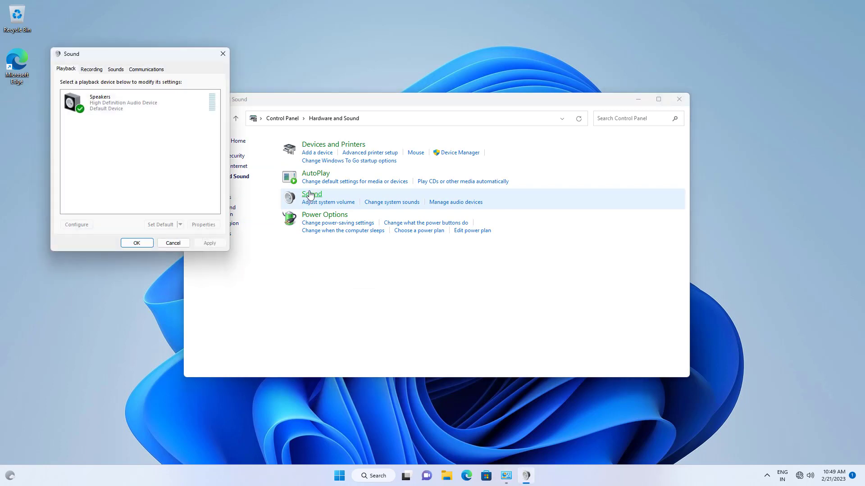
pyautogui.moveTo(120, 52); pyautogui.dragTo(410, 116)
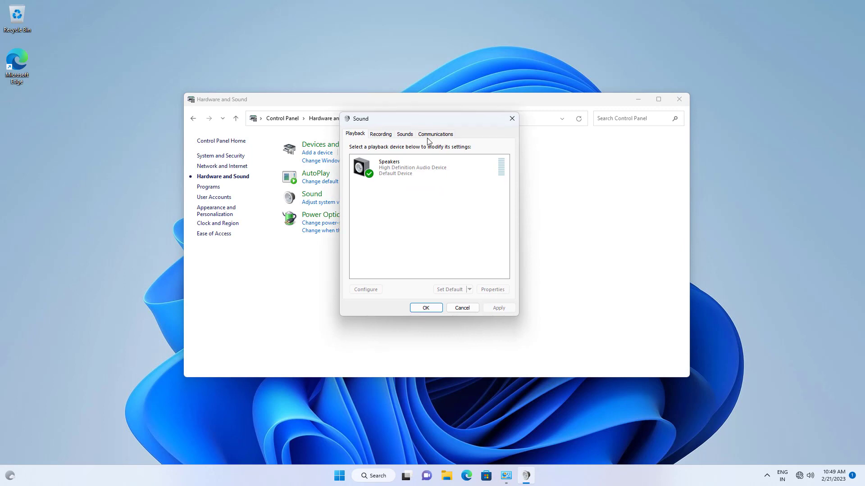
# - Check the Speakers entry among the playback devices and confirm the Sound dialog
pyautogui.click(418, 165)
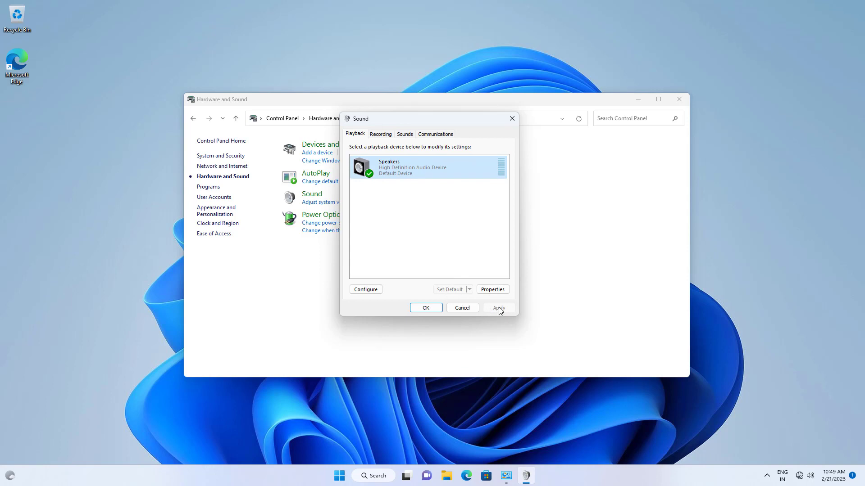
pyautogui.click(428, 310)
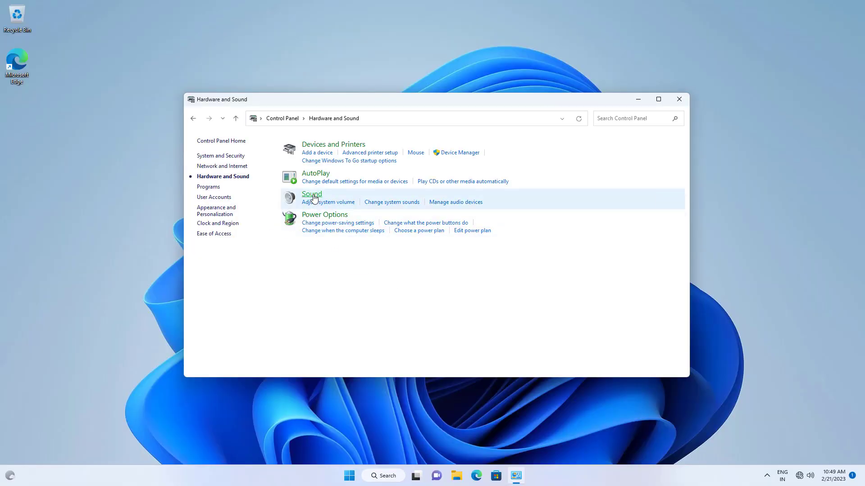
# - Reopen the Sound dialog from Hardware and Sound, move it over the Control Panel window and open the Speakers' properties
pyautogui.click(314, 196)
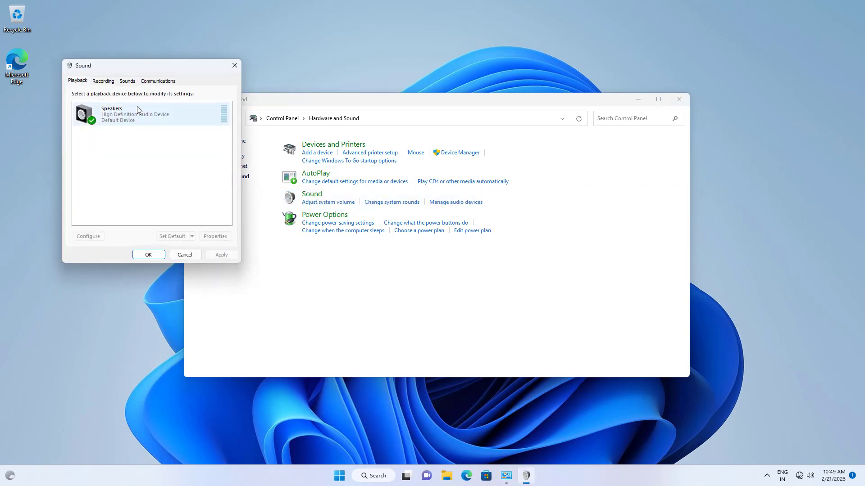
pyautogui.moveTo(159, 64); pyautogui.dragTo(388, 101)
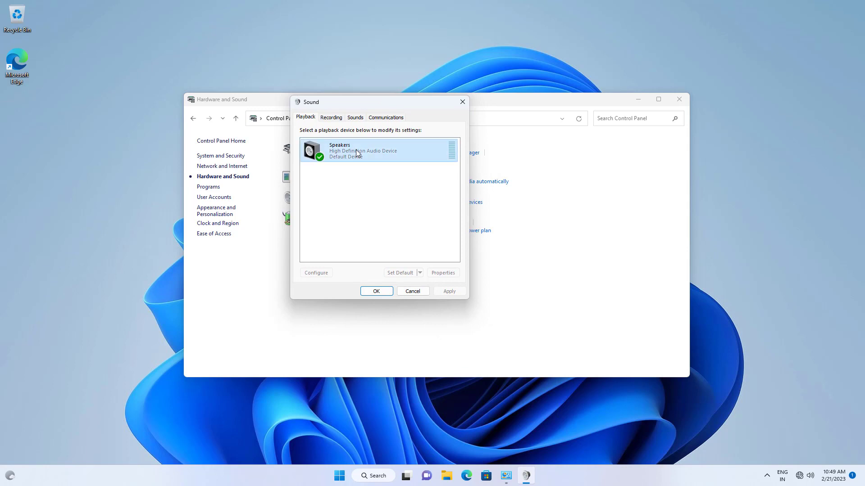
pyautogui.click(356, 153)
pyautogui.rightClick(345, 143)
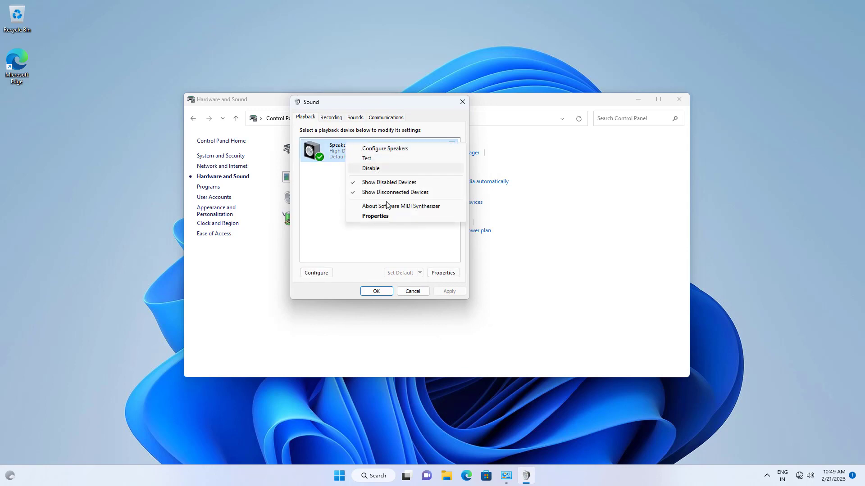
pyautogui.click(368, 216)
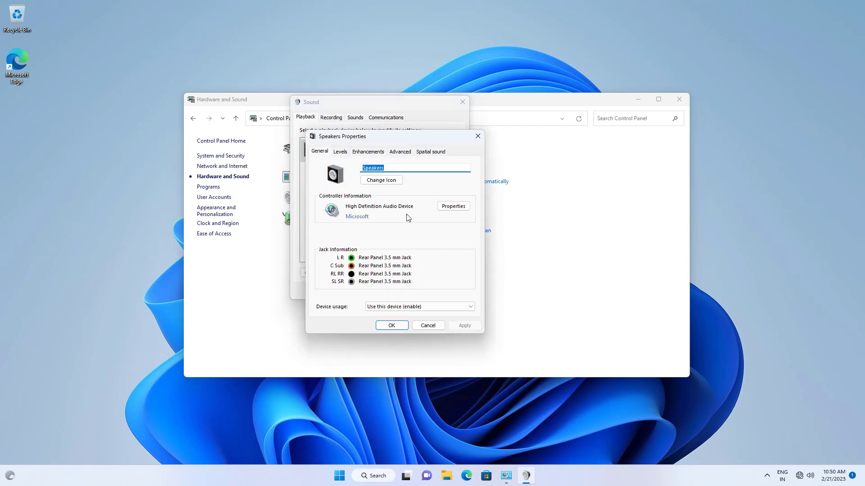
# - Disable all enhancements for the Speakers, apply the change and confirm the properties dialog
pyautogui.click(366, 153)
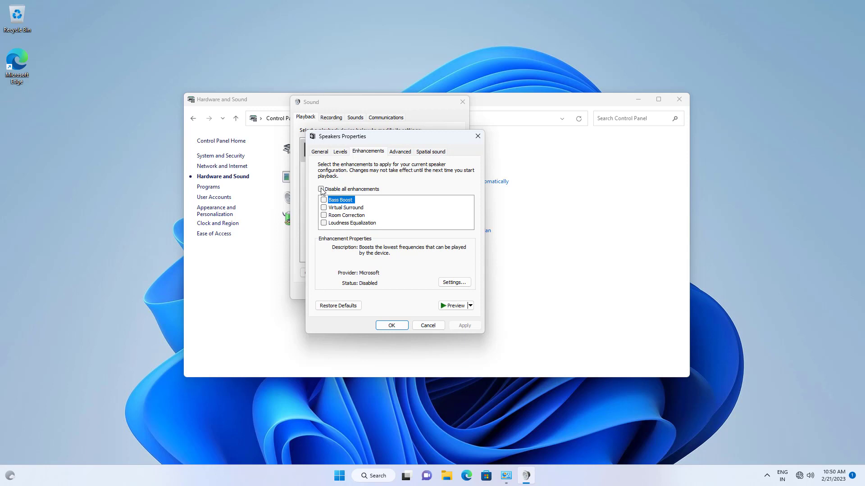
pyautogui.click(321, 189)
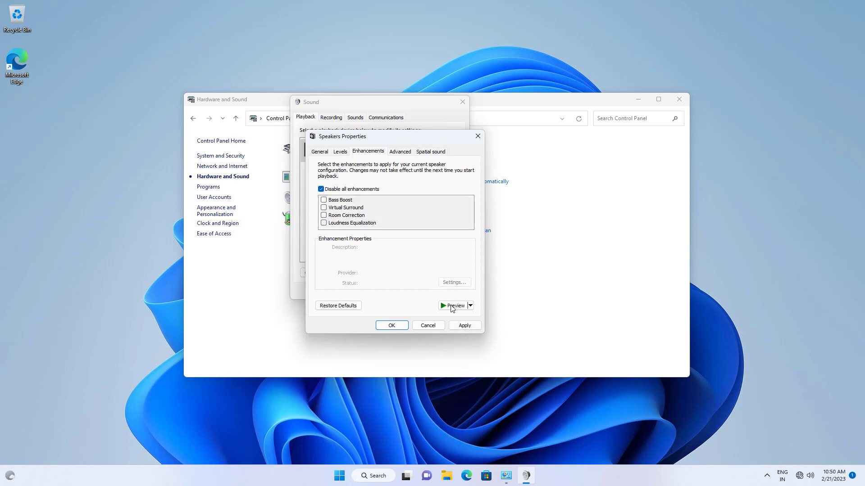
pyautogui.click(461, 326)
pyautogui.click(391, 325)
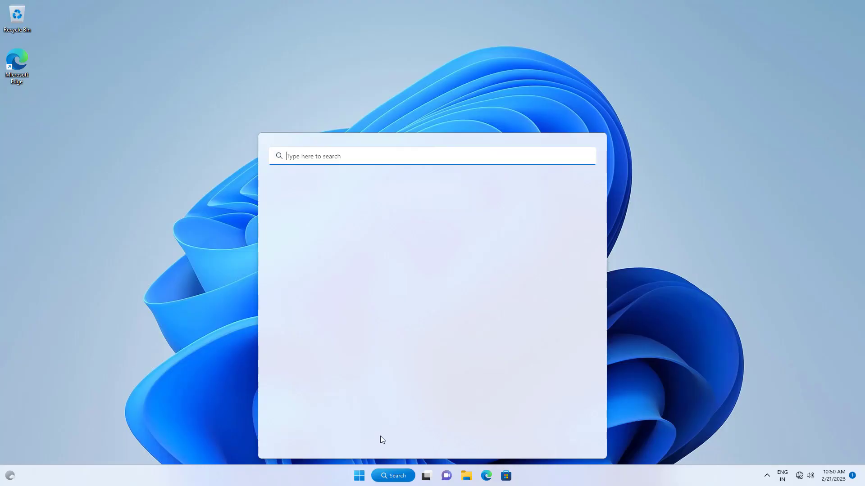
# - Open Device Manager through Windows search and select High Definition Audio Device under Sound, video and game controllers
pyautogui.write('d')
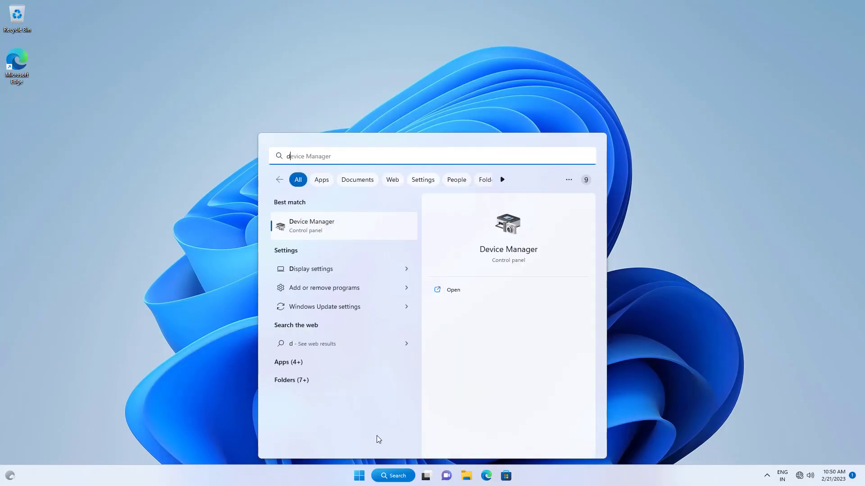
pyautogui.click(328, 226)
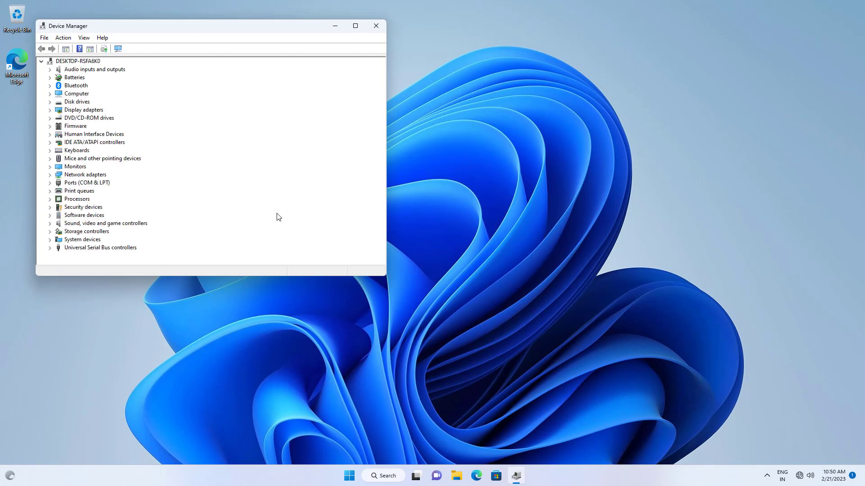
pyautogui.click(49, 224)
pyautogui.click(93, 231)
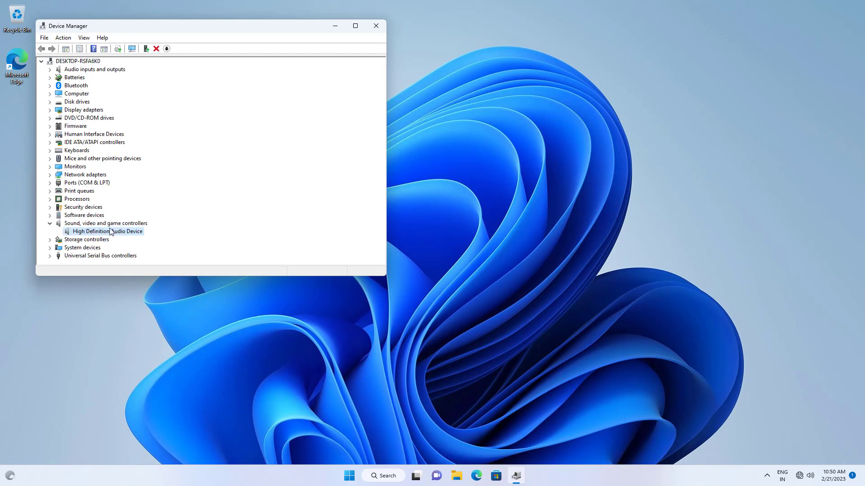
# - Uninstall the High Definition Audio Device from its driver properties, confirm the removal and close Device Manager
pyautogui.rightClick(111, 232)
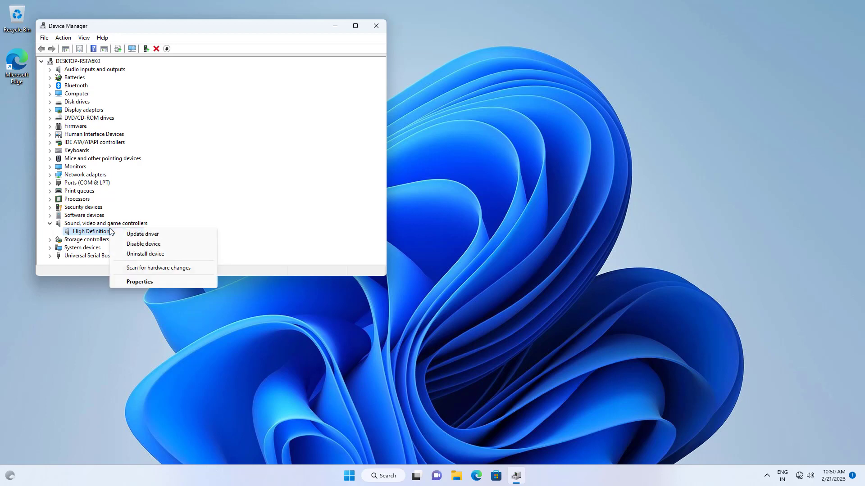
pyautogui.click(140, 282)
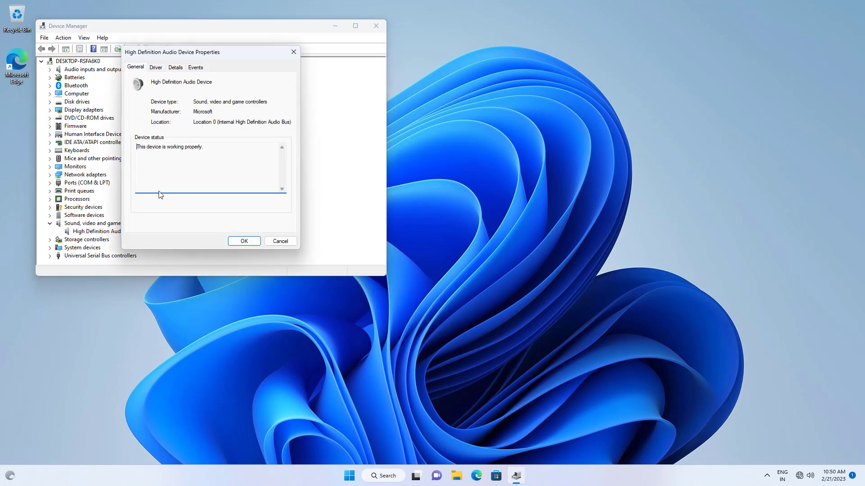
pyautogui.click(154, 67)
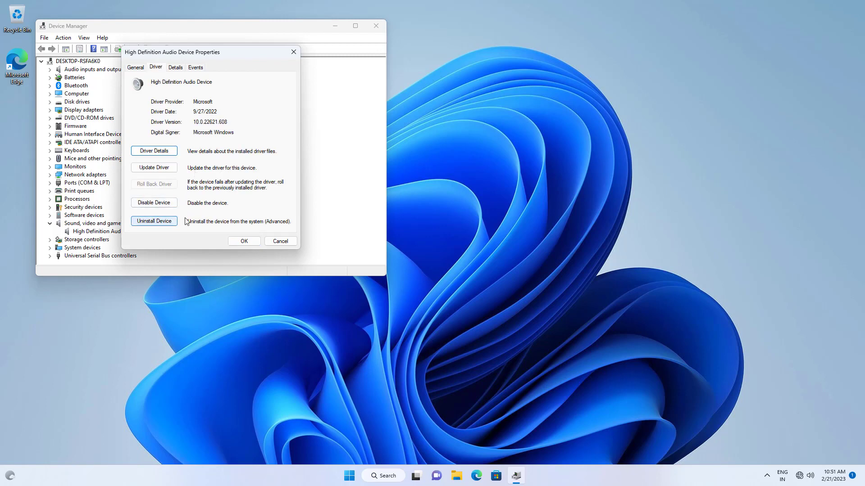
pyautogui.click(152, 222)
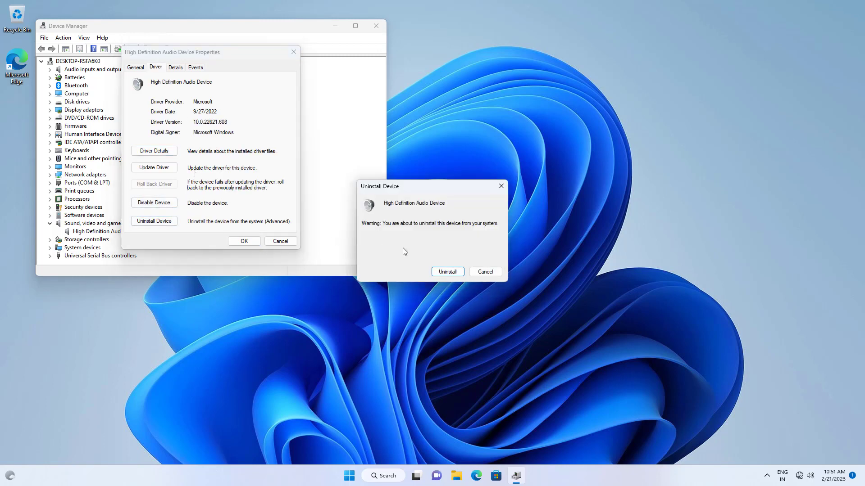
pyautogui.click(438, 272)
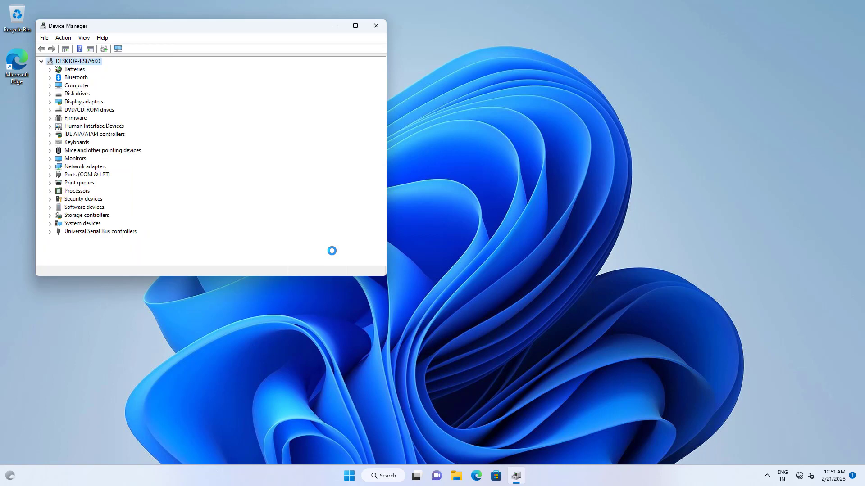
pyautogui.click(378, 24)
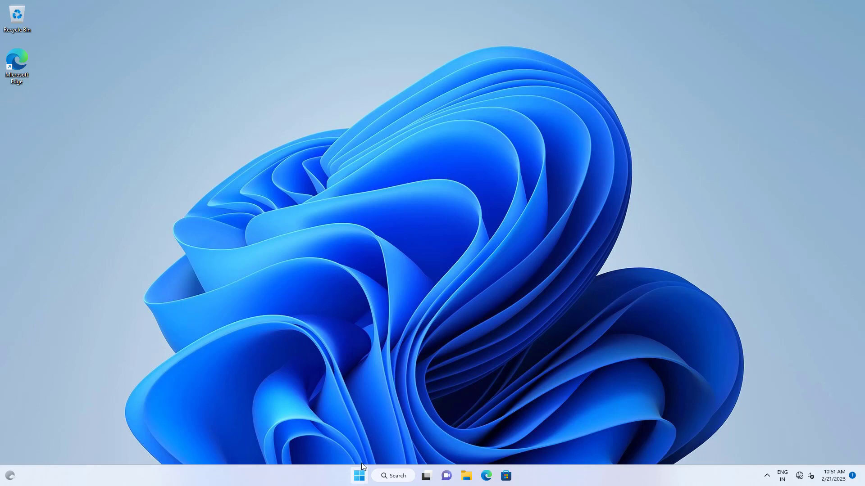
# - Restart the computer from the Start menu's power options
pyautogui.click(361, 465)
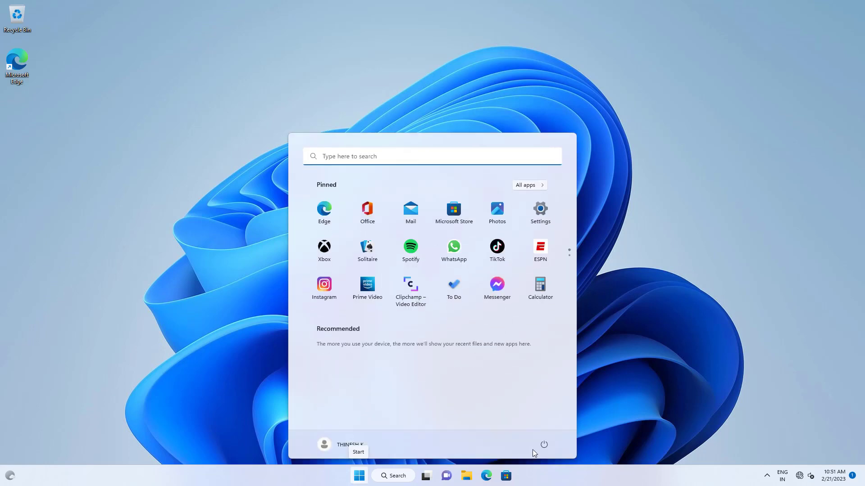
pyautogui.click(542, 444)
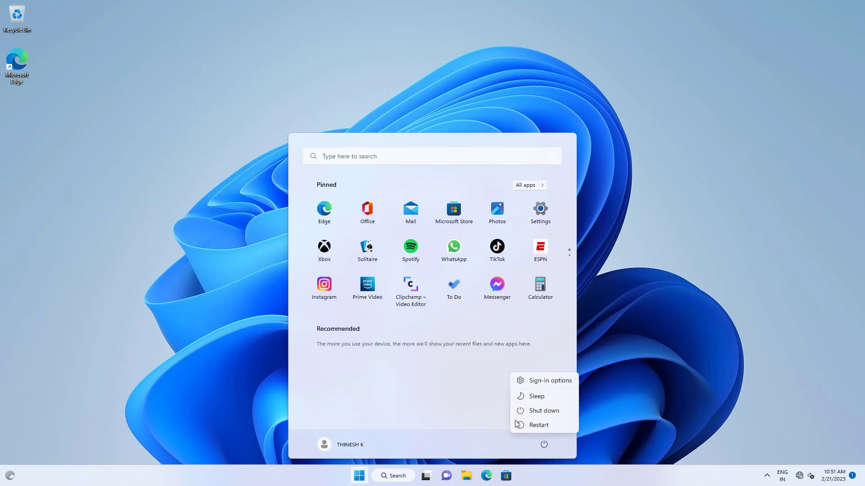
pyautogui.click(545, 424)
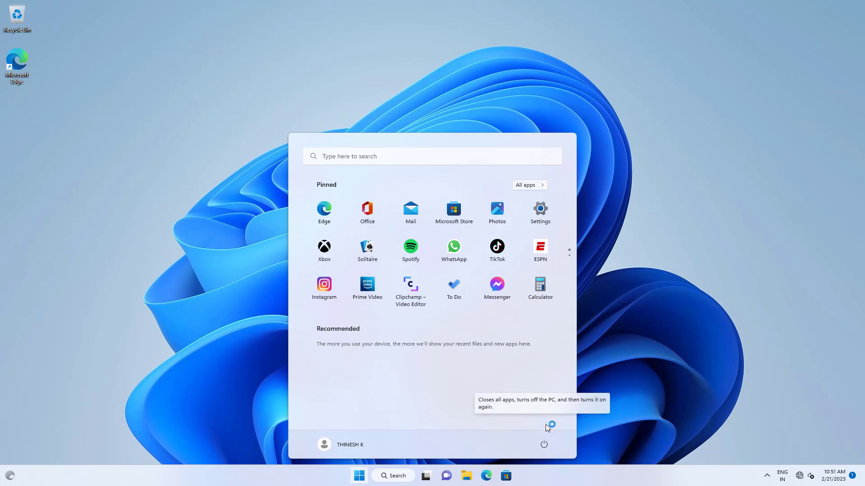